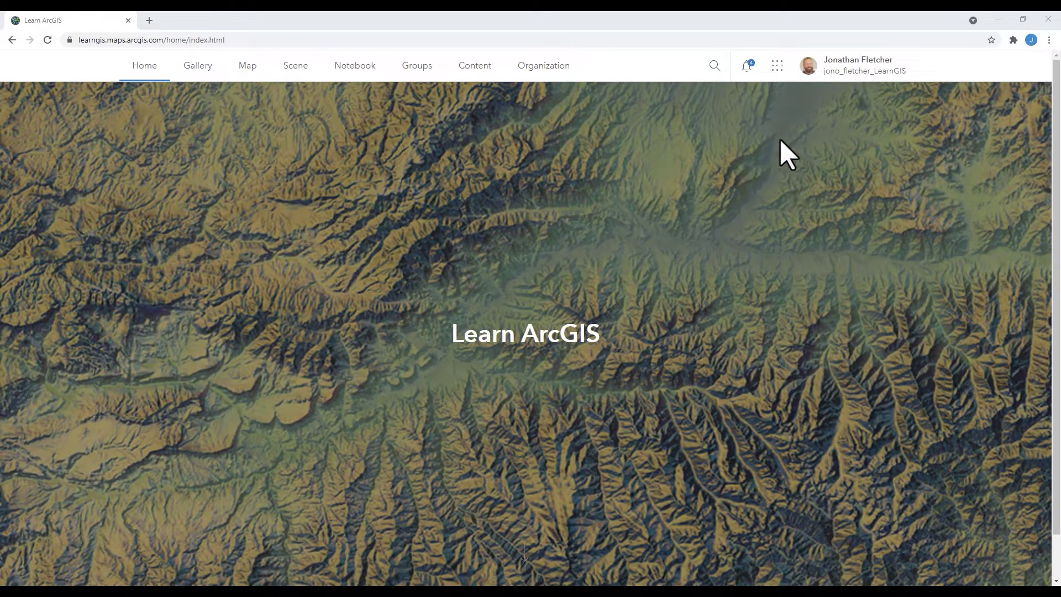
# Step: Open the ArcGIS app launcher to reach Hub and the Hub Demonstration site editor
pyautogui.click(777, 66)
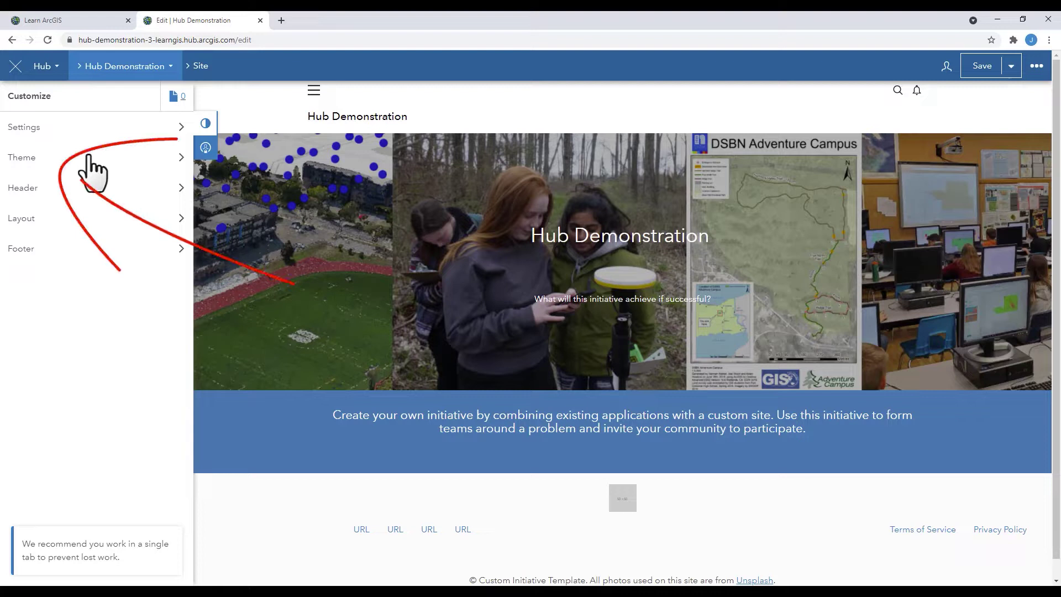
# Step: Try red for the global nav background and text, then reset them to #ffffff and #000000
pyautogui.click(33, 158)
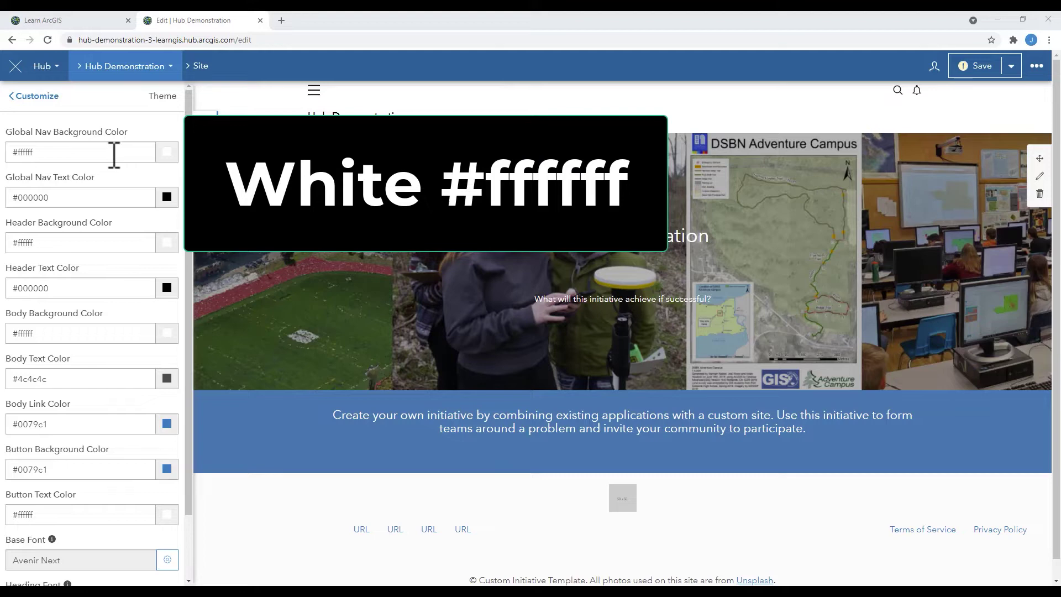
pyautogui.click(167, 153)
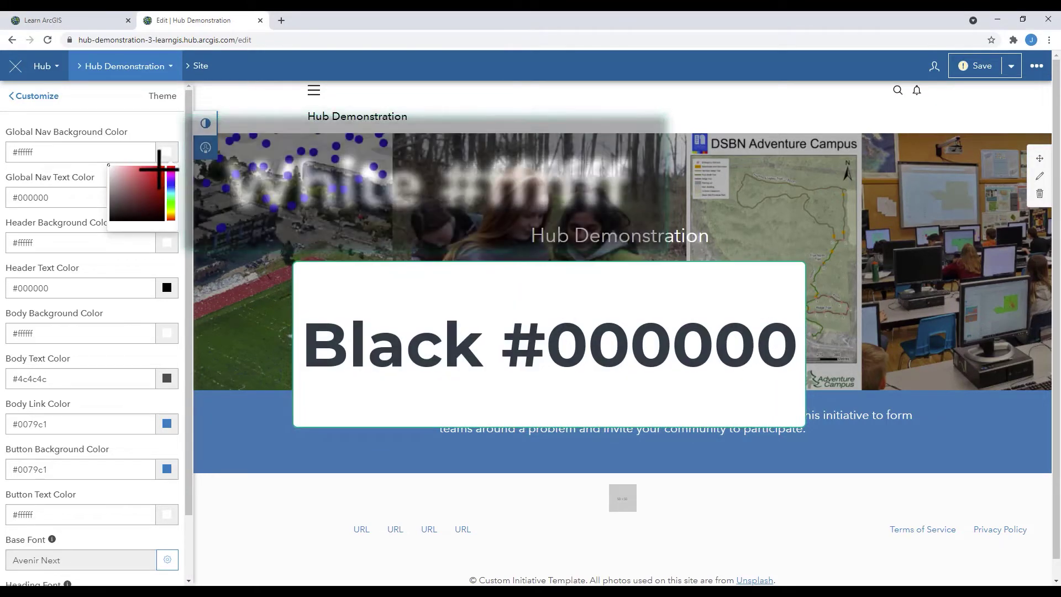
pyautogui.click(160, 170)
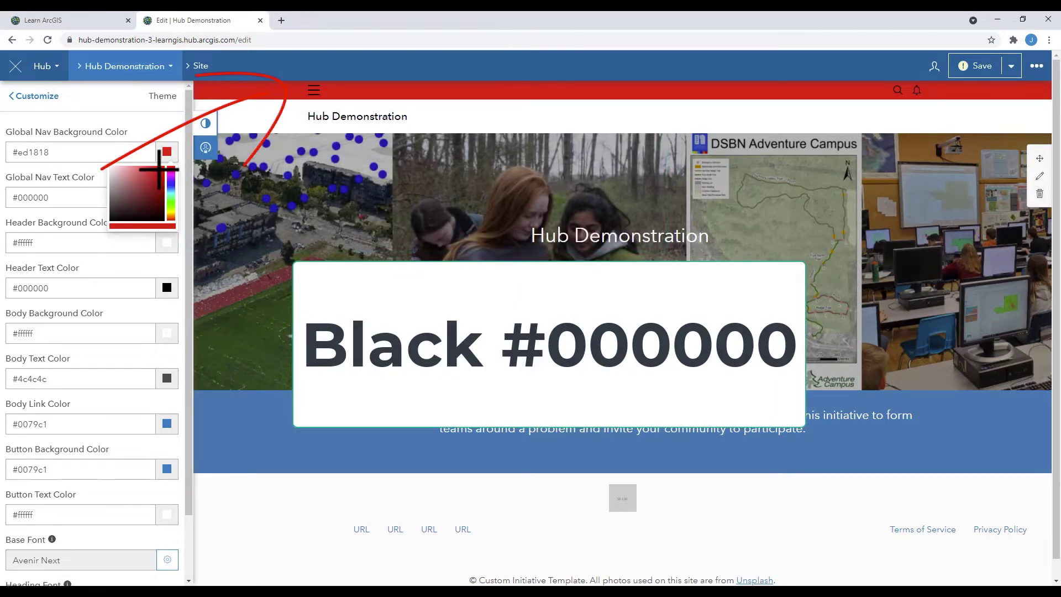
pyautogui.moveTo(78, 151); pyautogui.dragTo(14, 157)
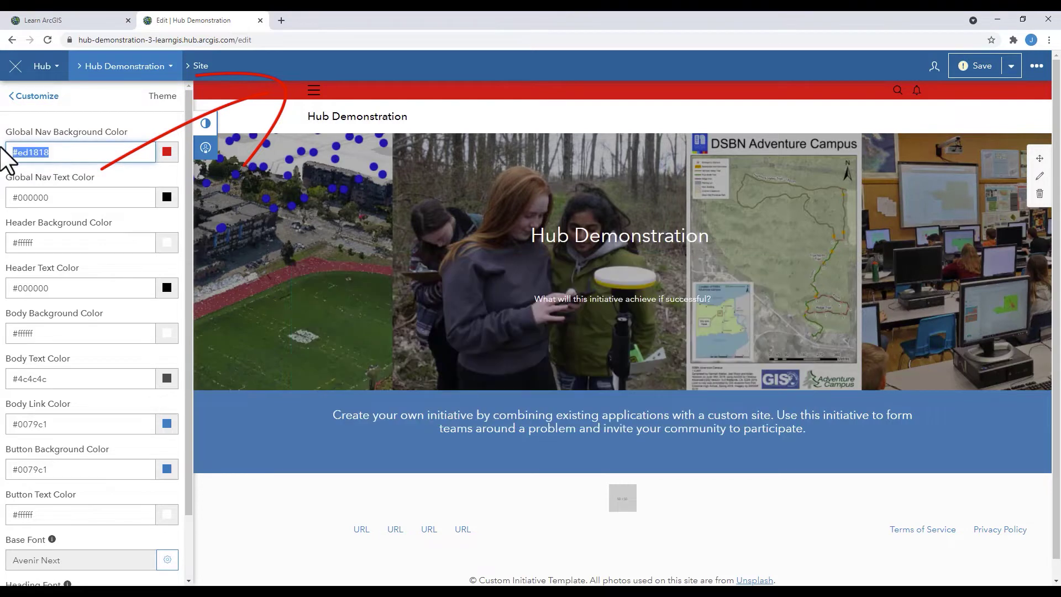
pyautogui.write('#ffffff')
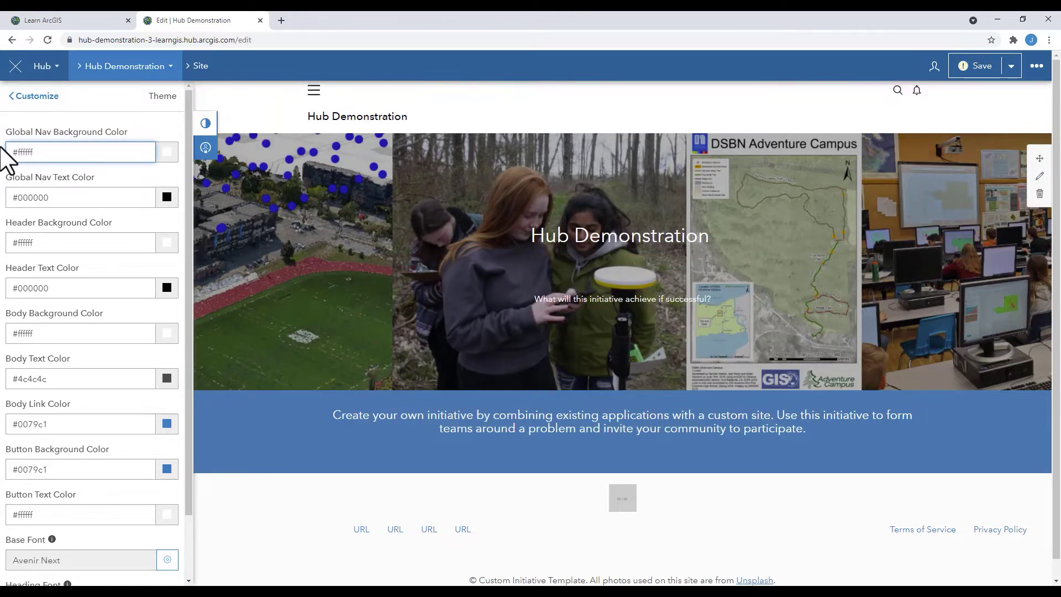
pyautogui.click(63, 197)
pyautogui.click(161, 213)
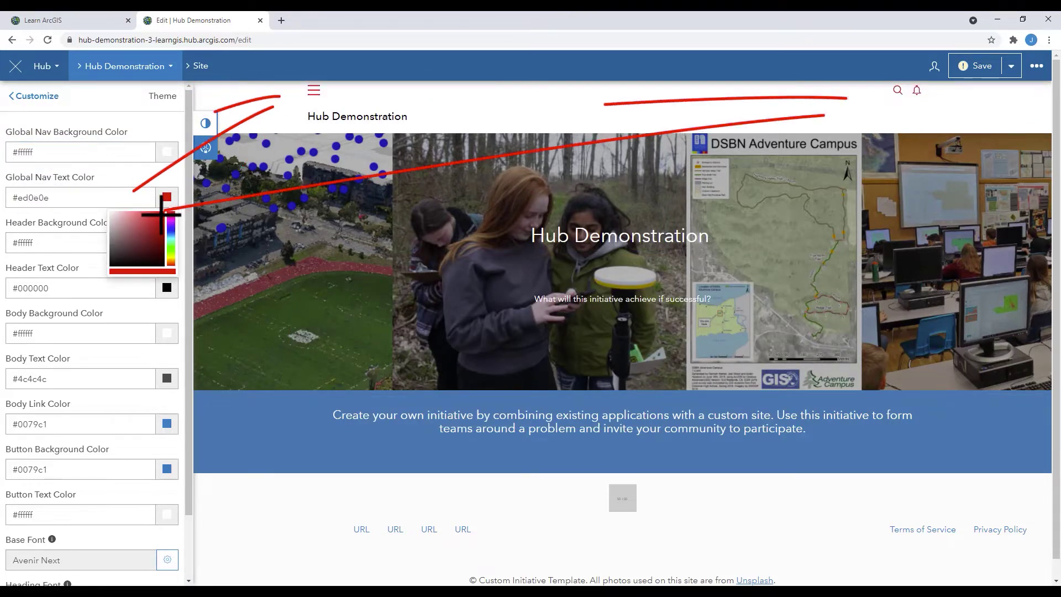
pyautogui.moveTo(124, 197); pyautogui.dragTo(14, 196)
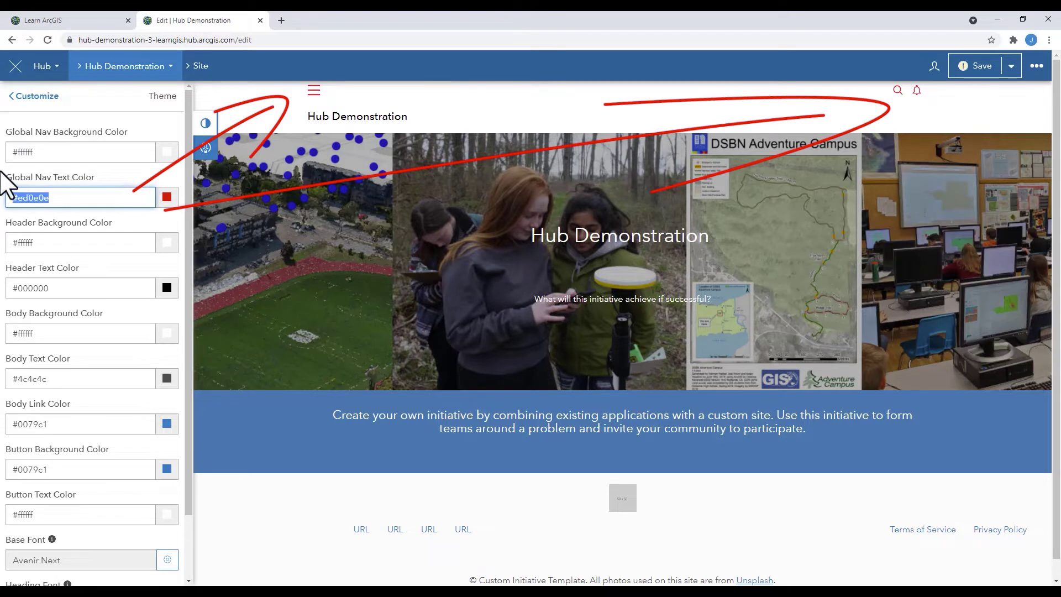
pyautogui.write('#000000')
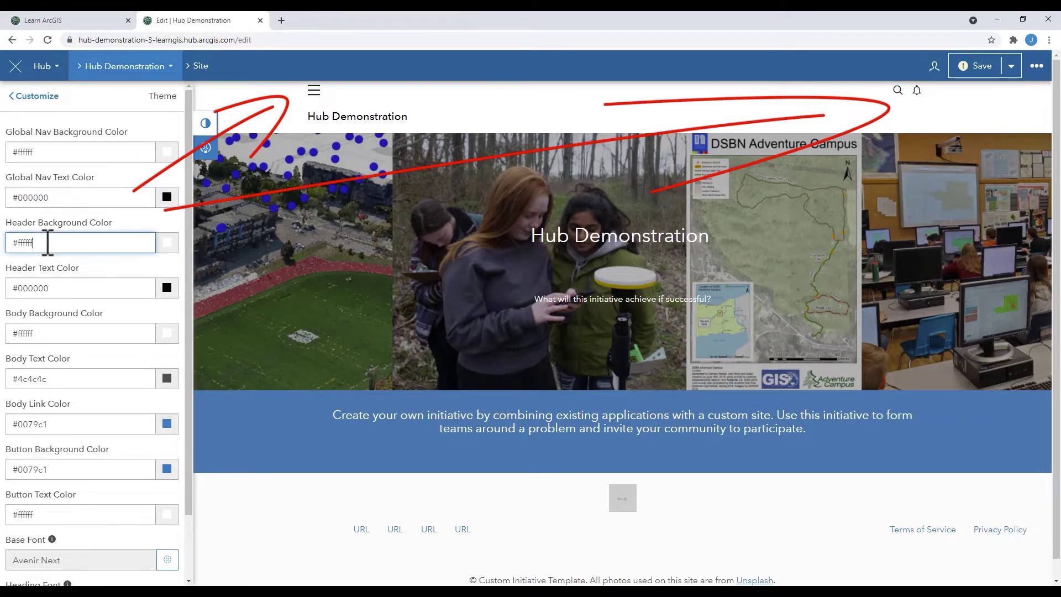
# Step: Try red for the header background, reset it to #ffffff, then try red for header text
pyautogui.click(48, 242)
pyautogui.click(163, 260)
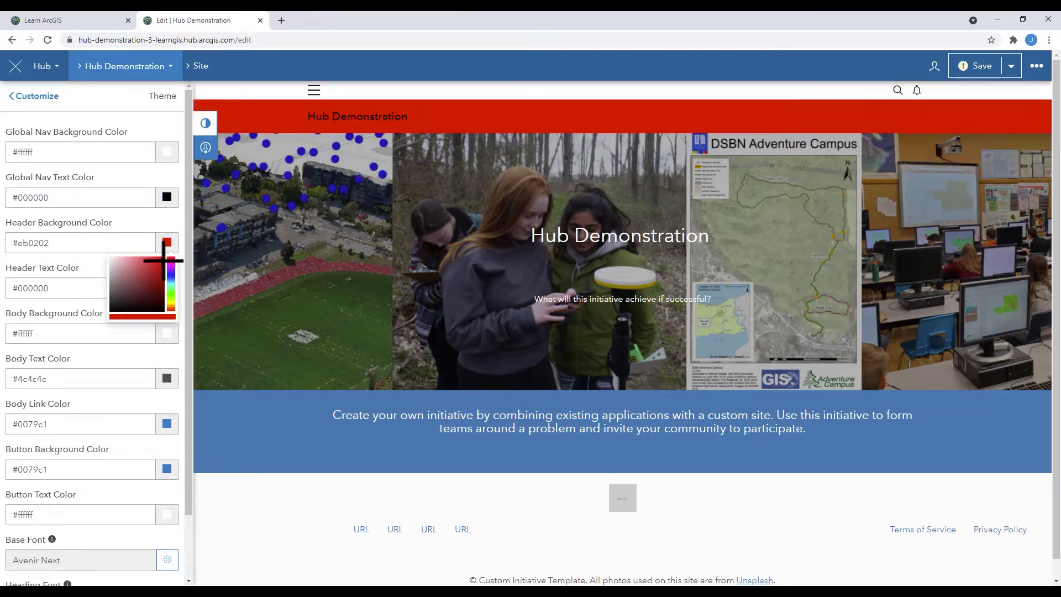
pyautogui.click(68, 240)
pyautogui.moveTo(68, 239); pyautogui.dragTo(7, 214)
pyautogui.write('#ffffff')
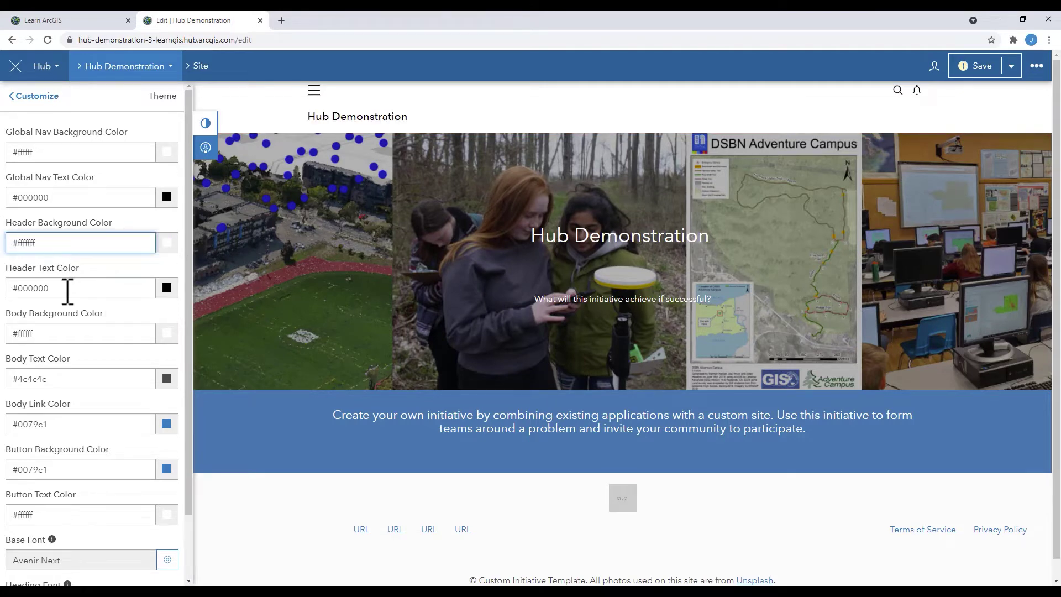
pyautogui.moveTo(67, 290); pyautogui.dragTo(5, 271)
pyautogui.click(166, 287)
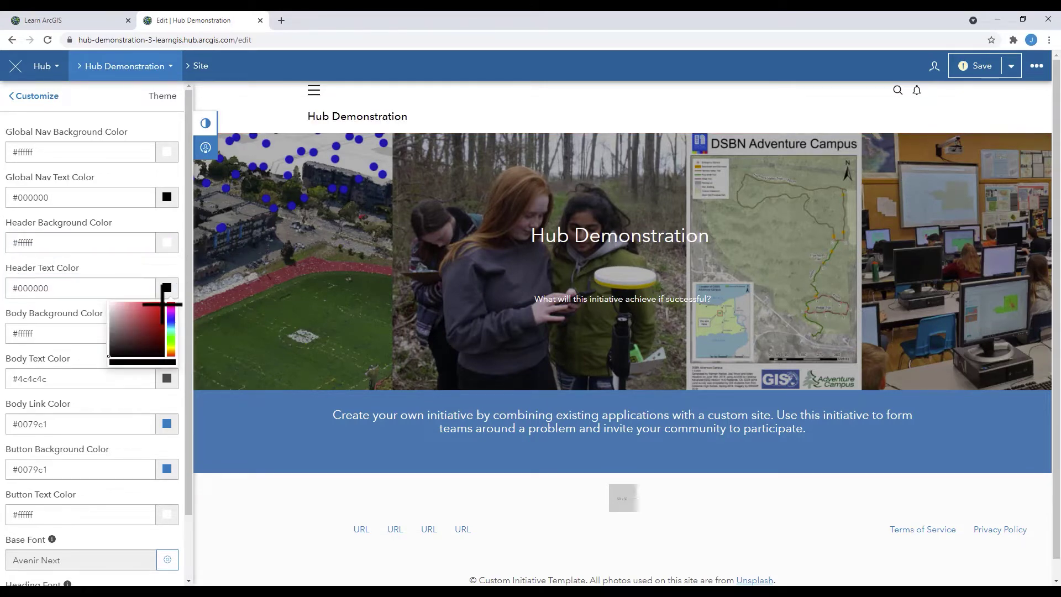
pyautogui.click(173, 292)
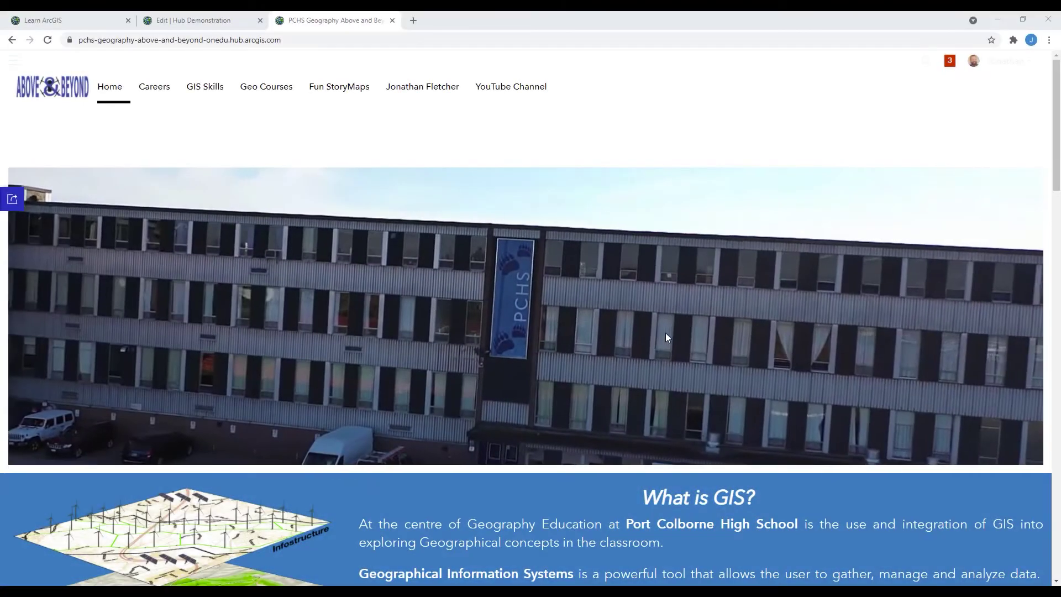
# Step: Scroll down the PCHS Geography Above & Beyond home page to the Careers in GIS map
pyautogui.scroll(-3, 665, 337)
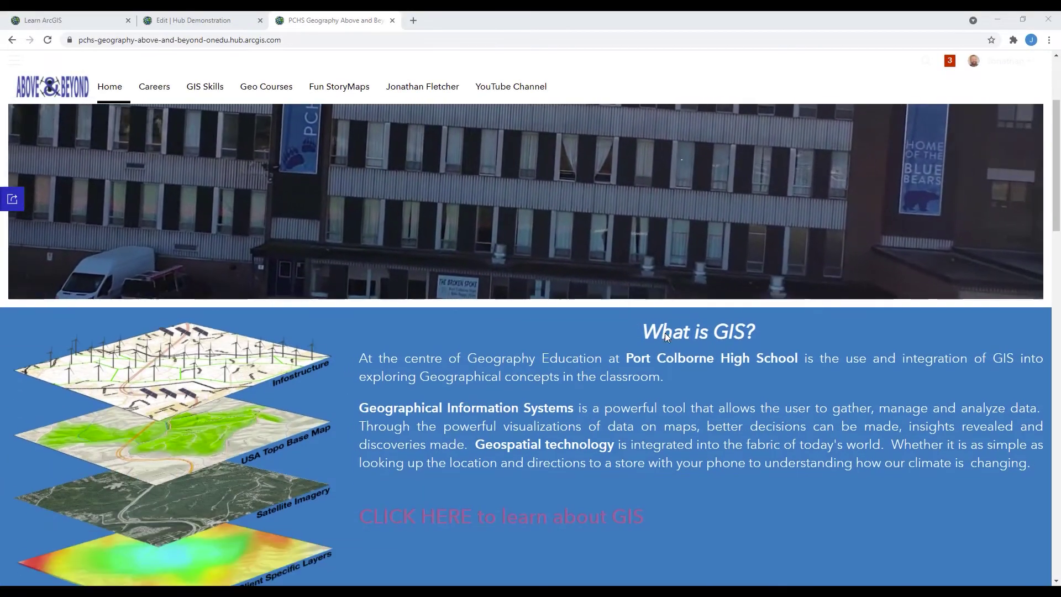
pyautogui.scroll(-2, 665, 333)
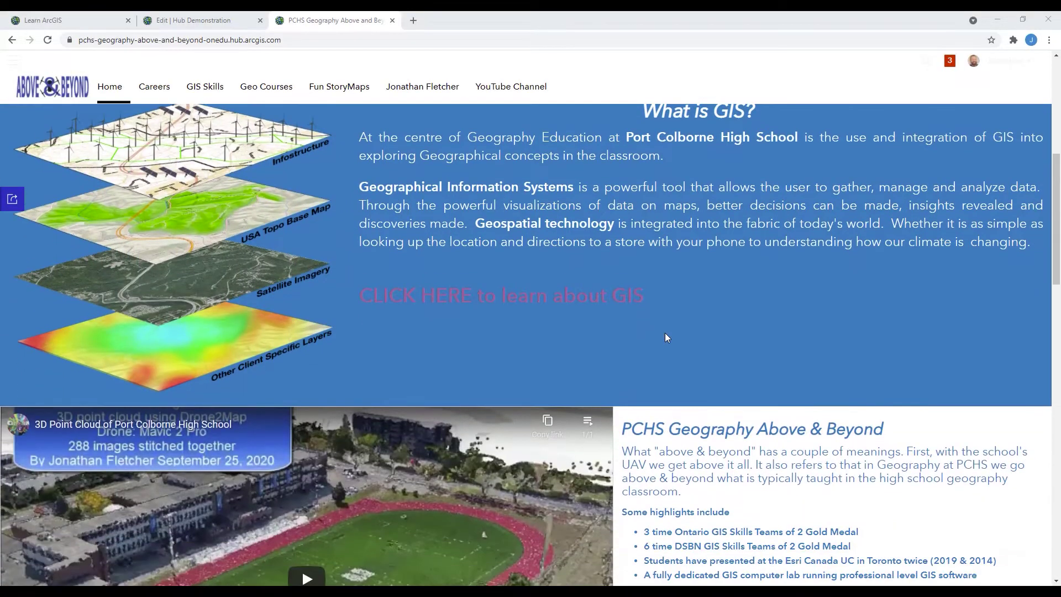
pyautogui.scroll(-4, 664, 337)
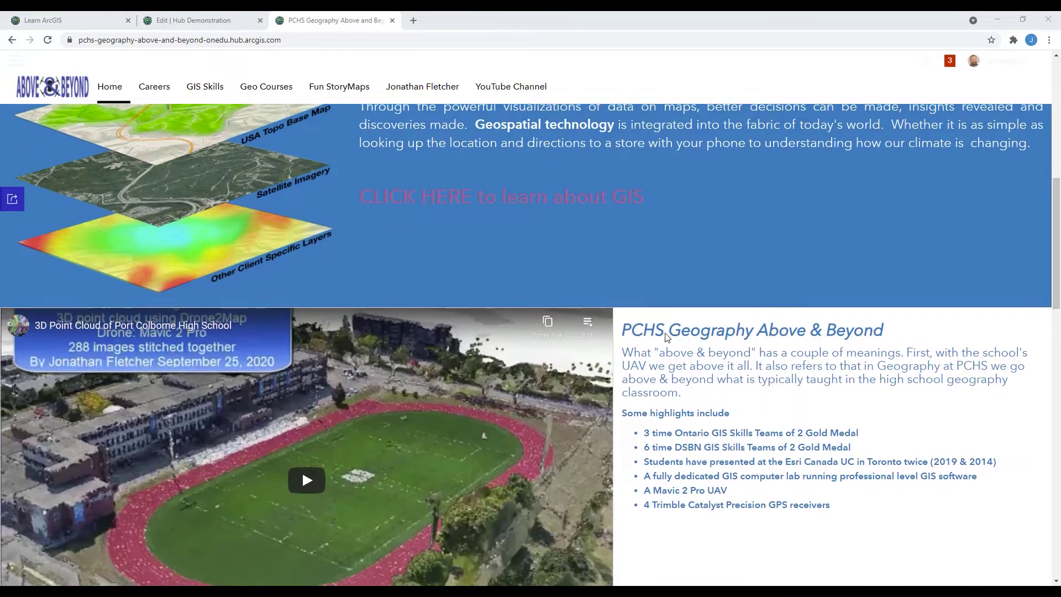
pyautogui.scroll(-2, 666, 337)
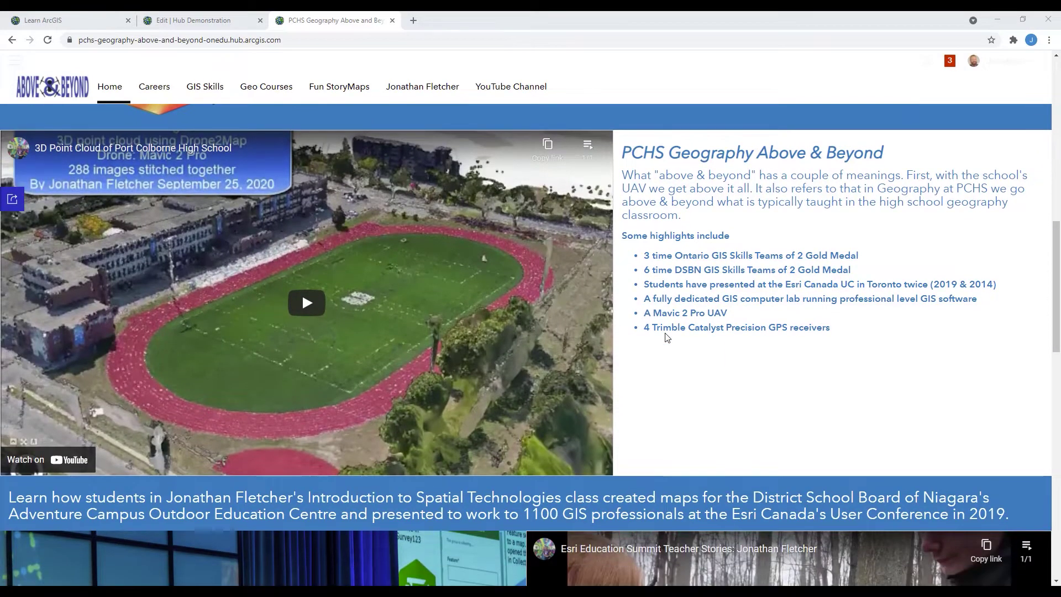
pyautogui.scroll(-3, 666, 336)
pyautogui.scroll(-2, 664, 332)
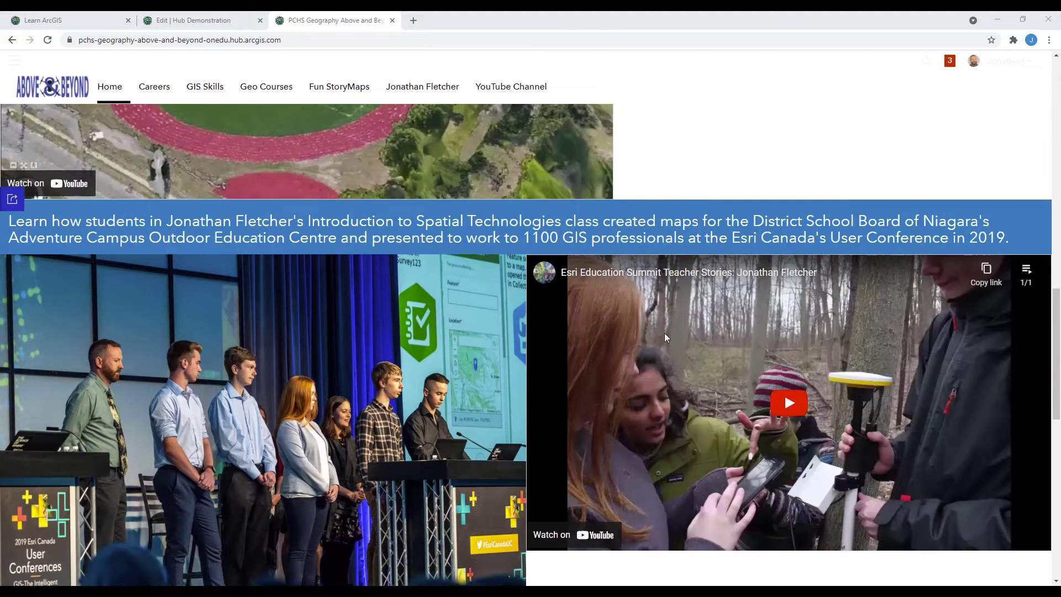
pyautogui.scroll(-3, 665, 334)
pyautogui.scroll(-2, 666, 338)
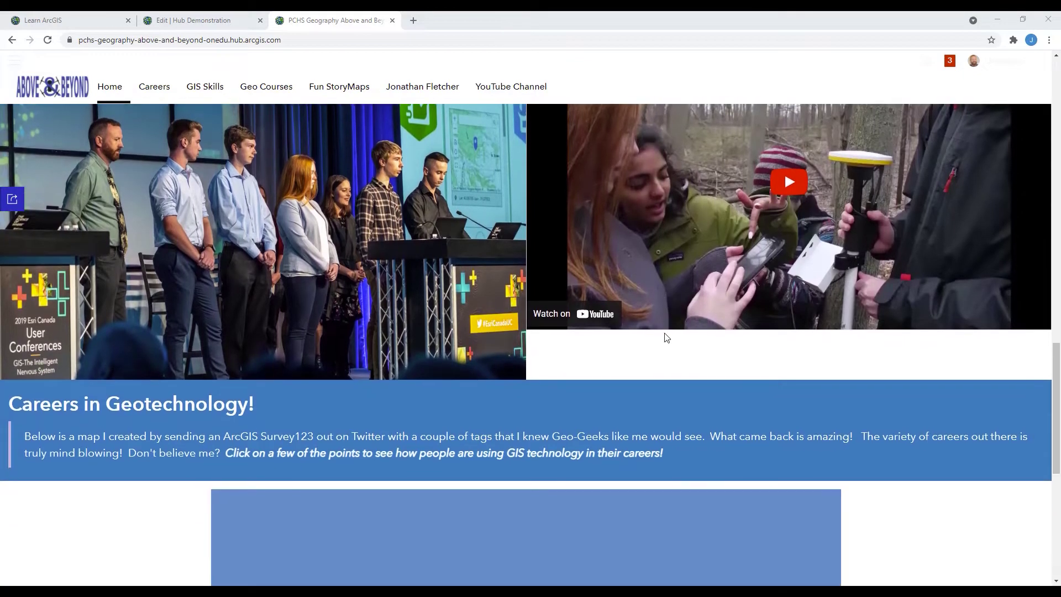
pyautogui.scroll(-5, 666, 338)
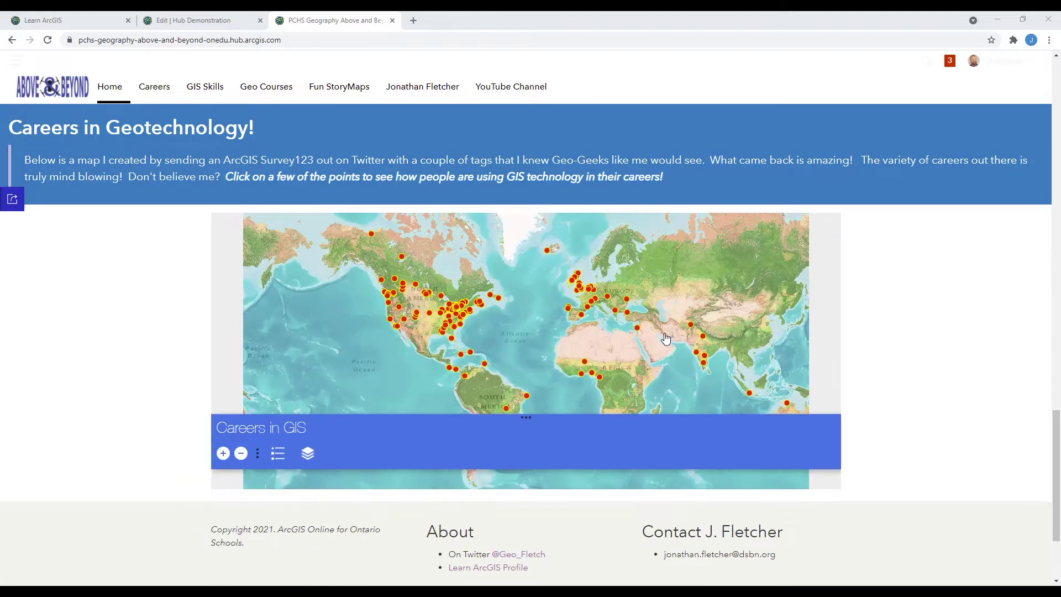
pyautogui.scroll(1, 666, 338)
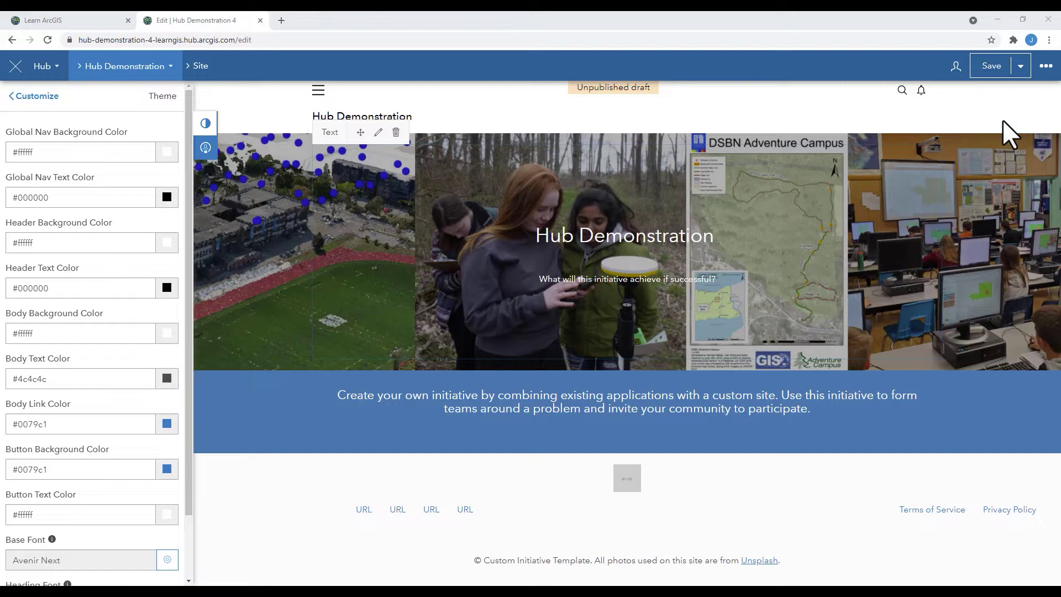
# Step: Save the site draft and scroll through the currently published live site
pyautogui.click(993, 67)
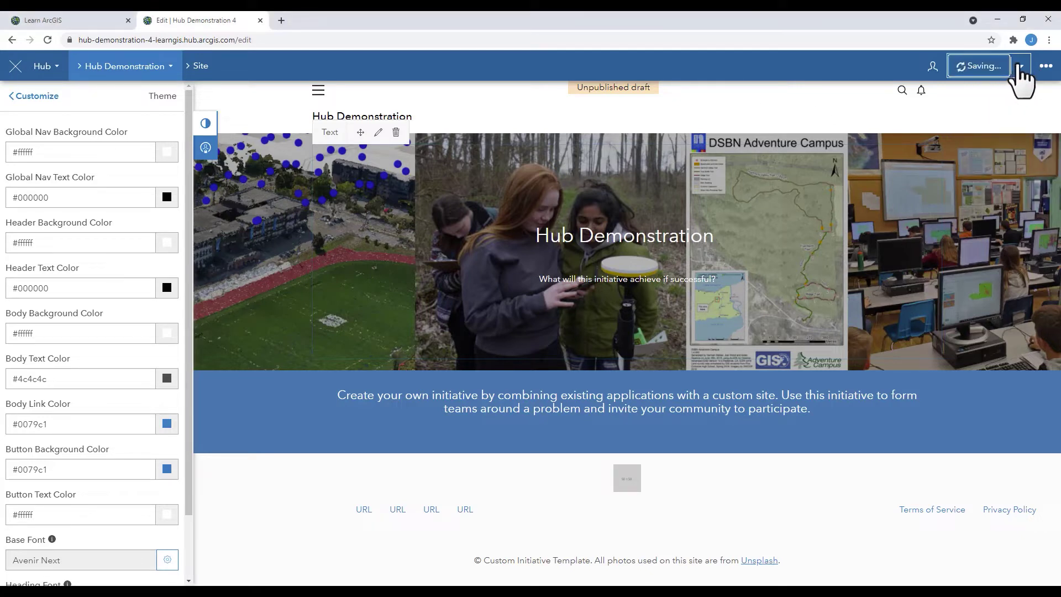
pyautogui.click(1021, 67)
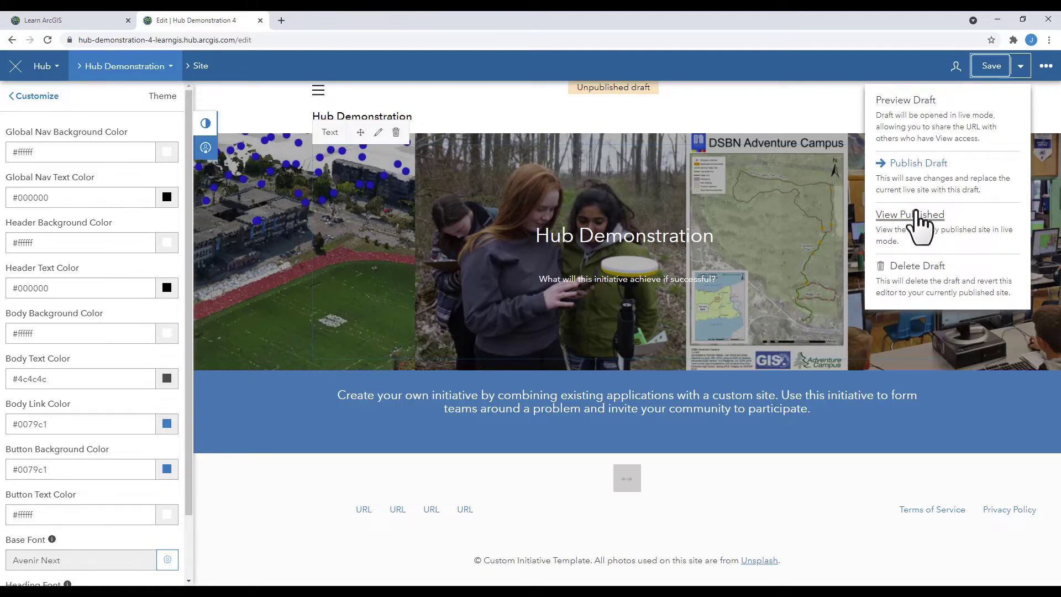
pyautogui.click(915, 215)
pyautogui.scroll(-3, 912, 202)
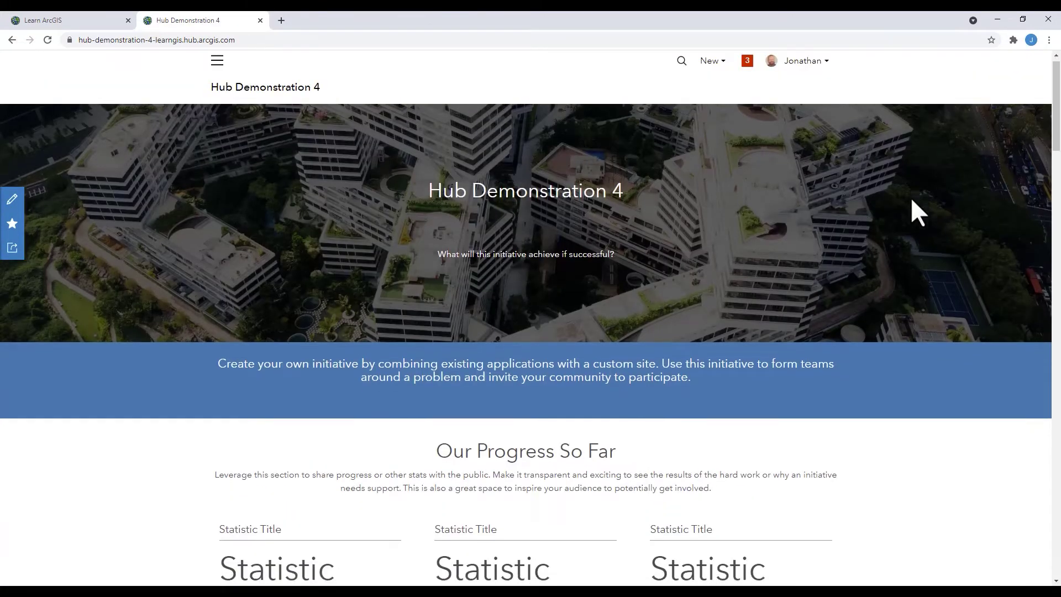
pyautogui.scroll(-6, 912, 199)
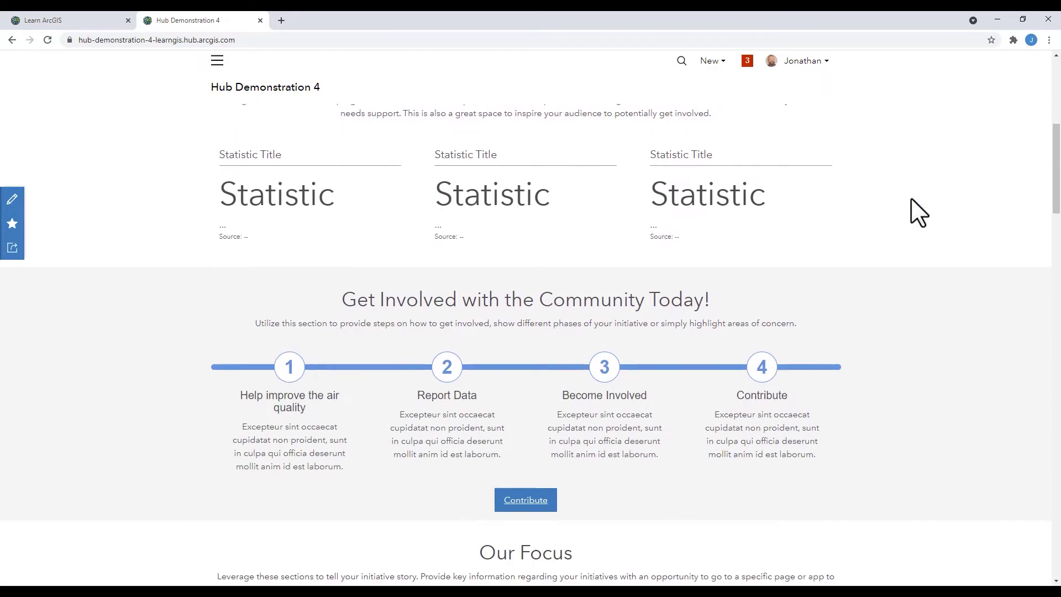
pyautogui.scroll(10, 911, 199)
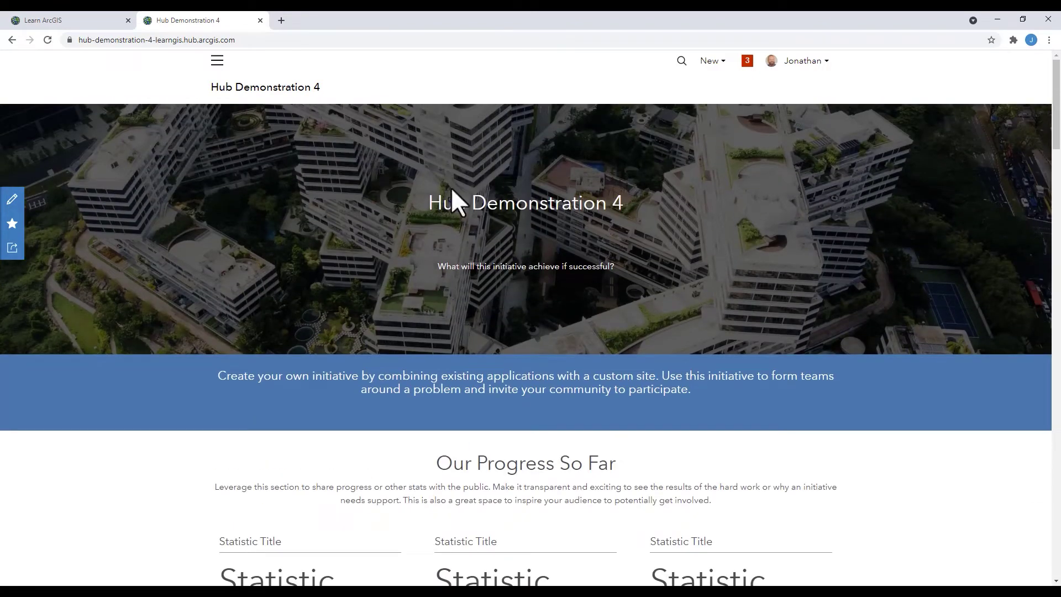
# Step: Return to the editor and publish the draft to replace the live site
pyautogui.click(12, 205)
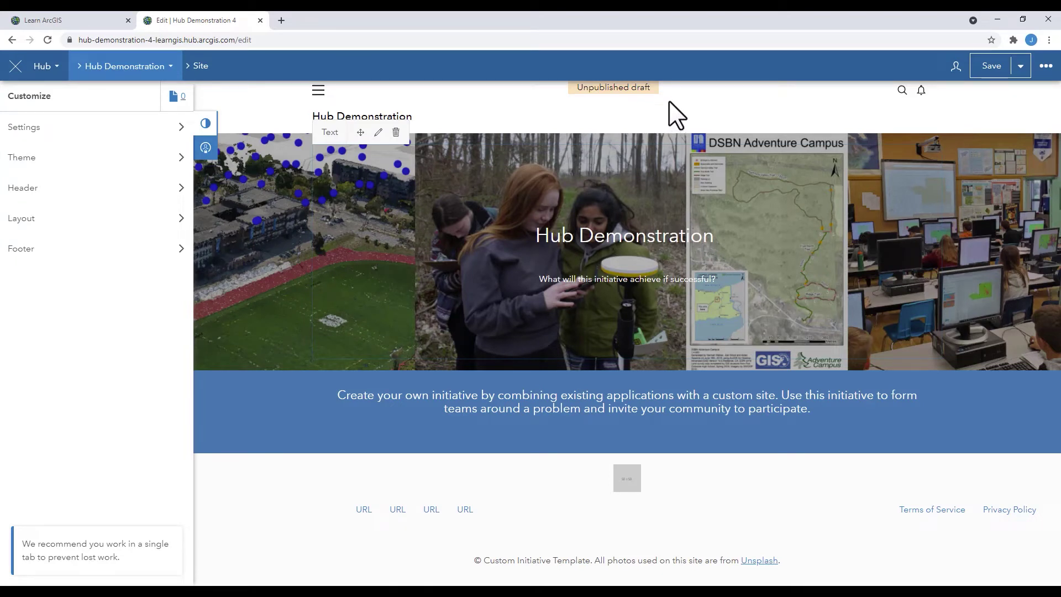
pyautogui.click(1019, 68)
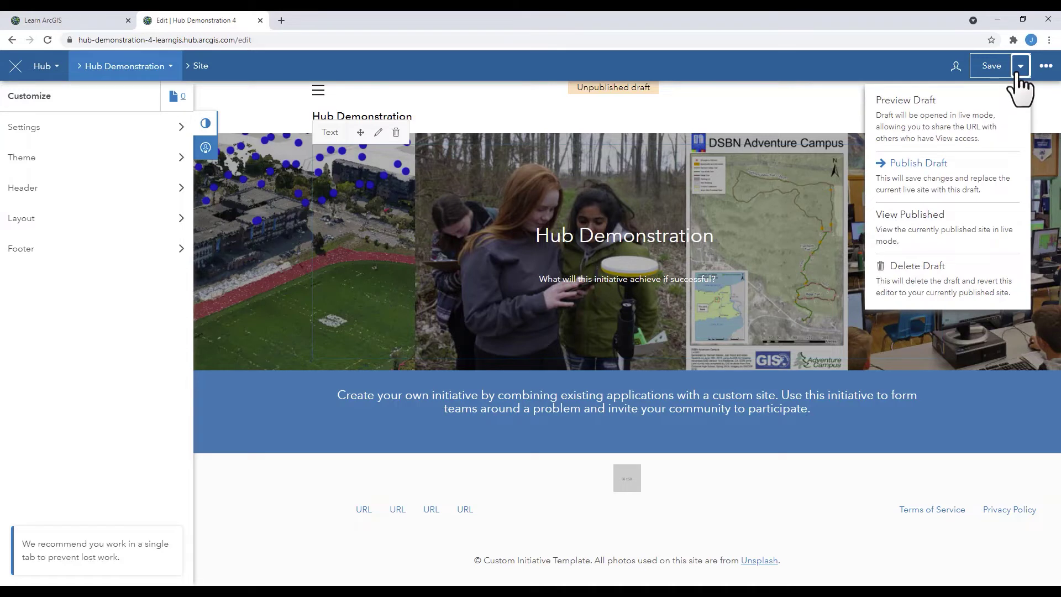
pyautogui.click(932, 180)
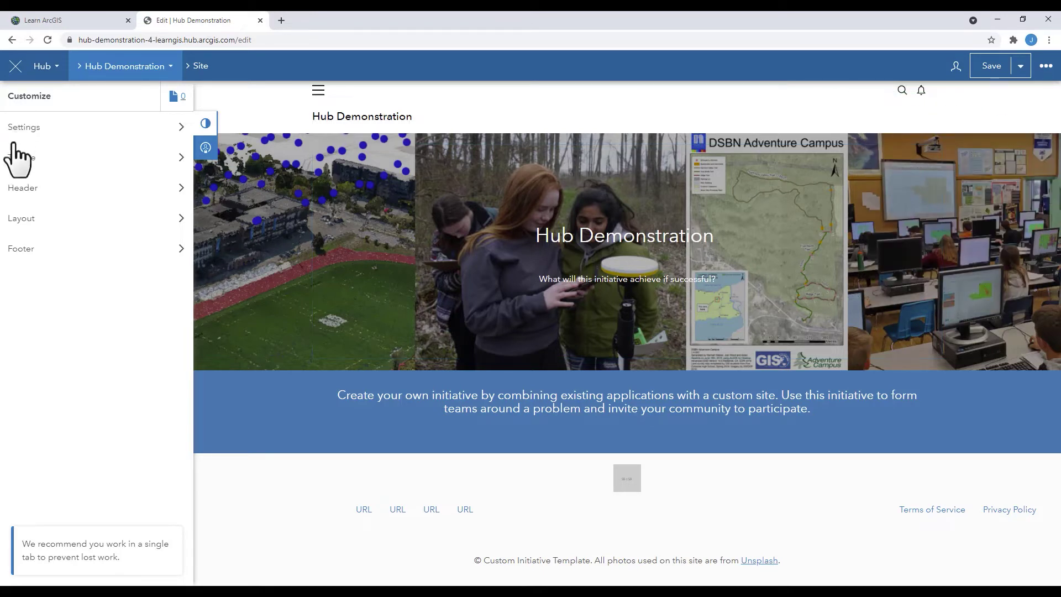
# Step: Place an Image card below the blue banner and upload the photo A Mappy Adventure-3(2)
pyautogui.click(22, 221)
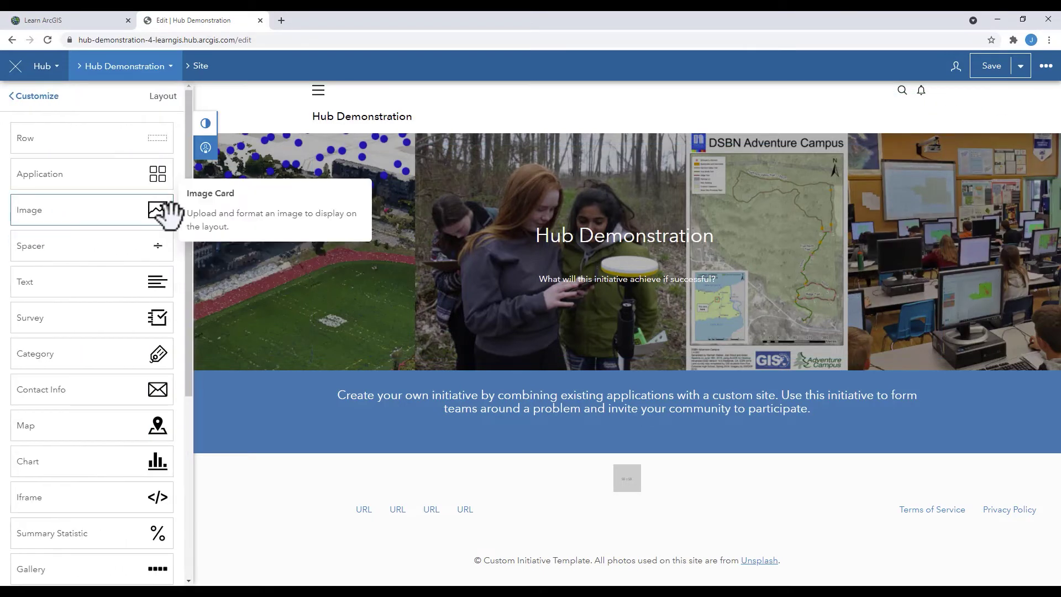
pyautogui.moveTo(159, 213); pyautogui.dragTo(621, 445)
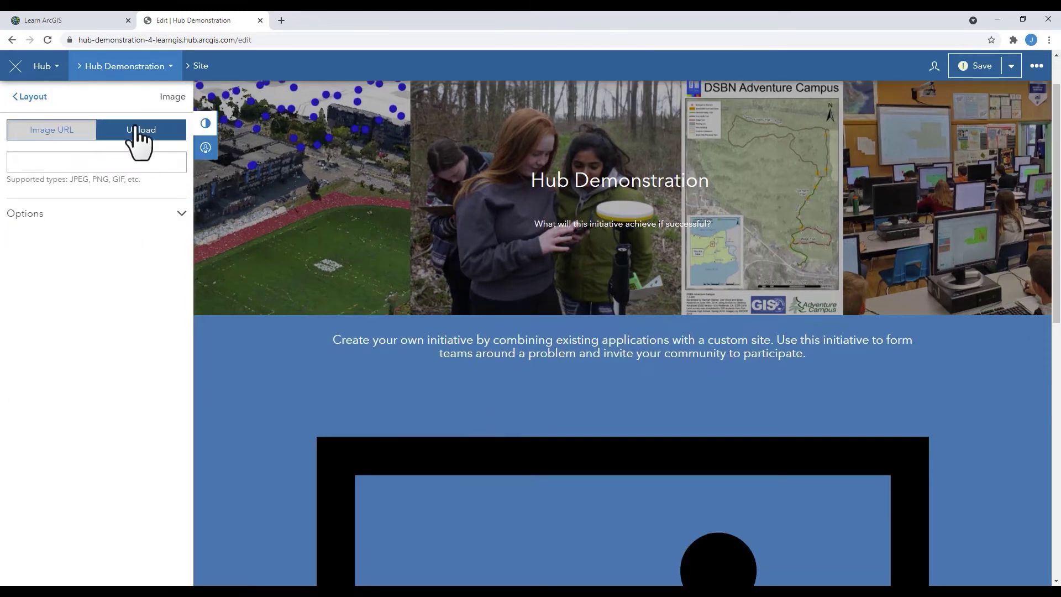
pyautogui.click(135, 131)
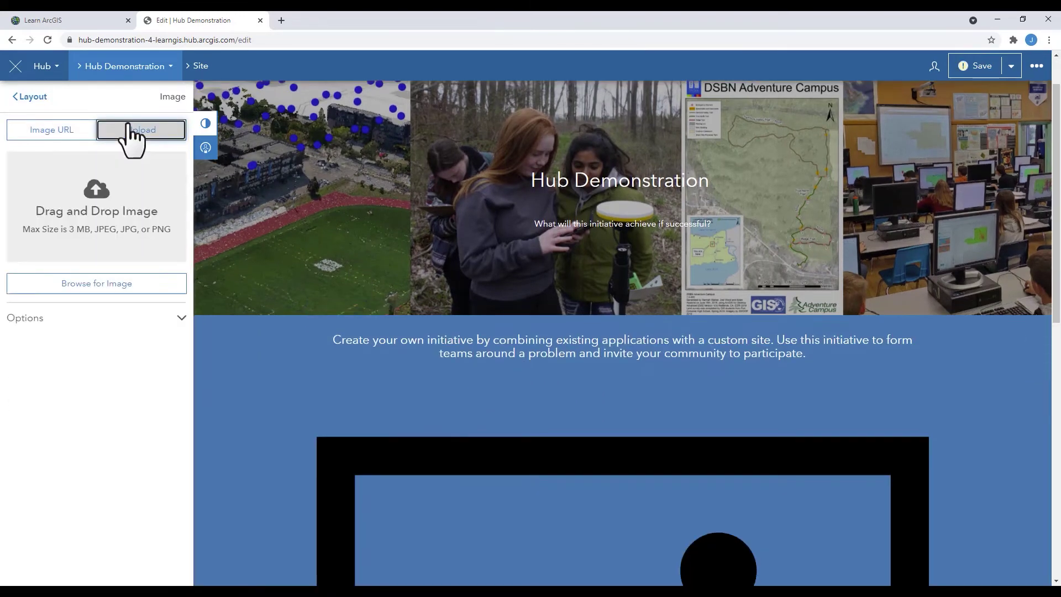
pyautogui.click(89, 288)
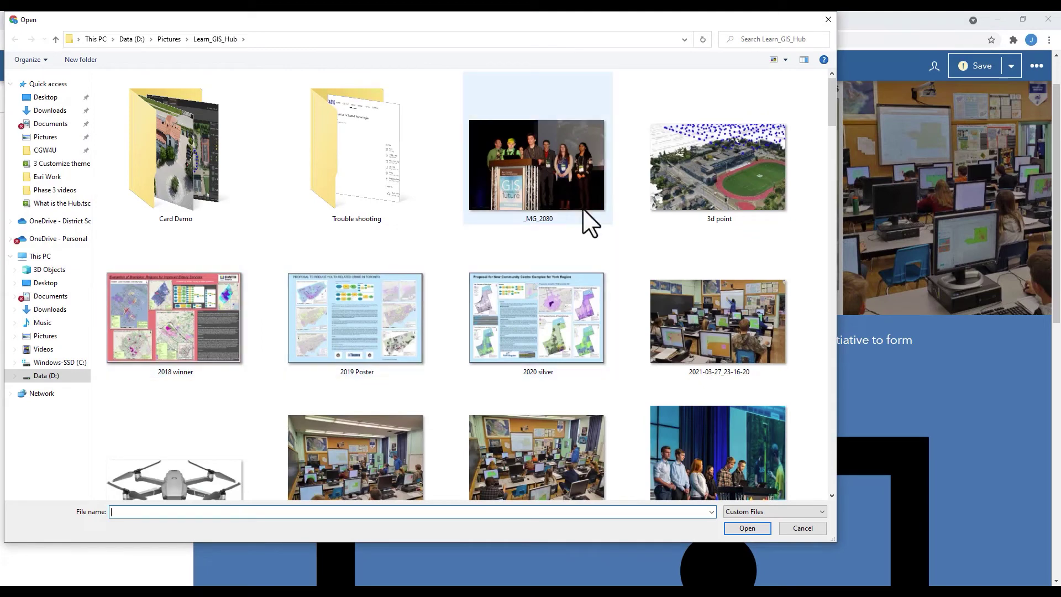
pyautogui.scroll(-1, 572, 191)
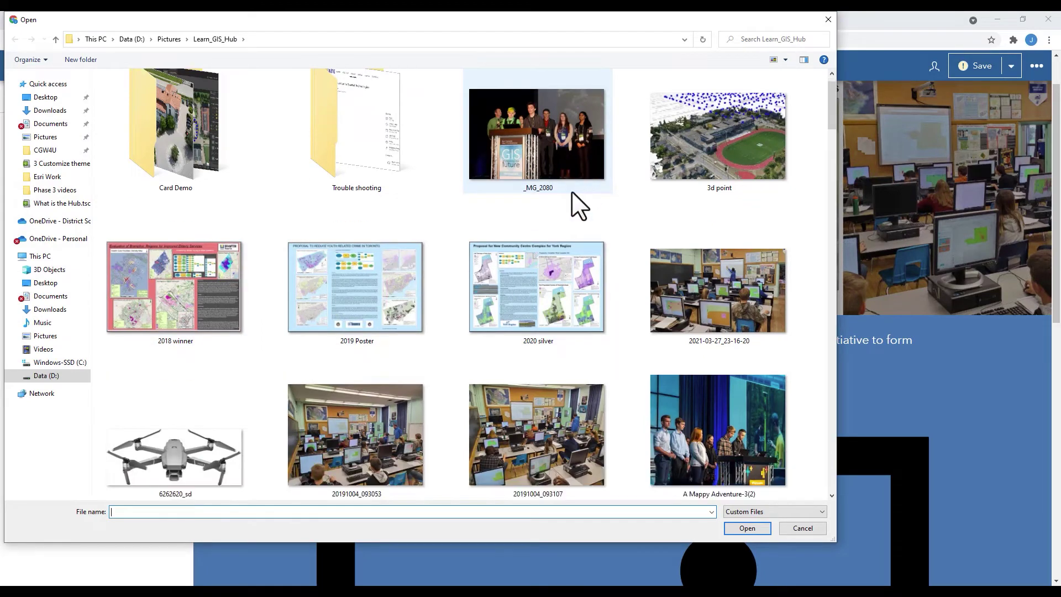
pyautogui.click(735, 450)
pyautogui.click(761, 529)
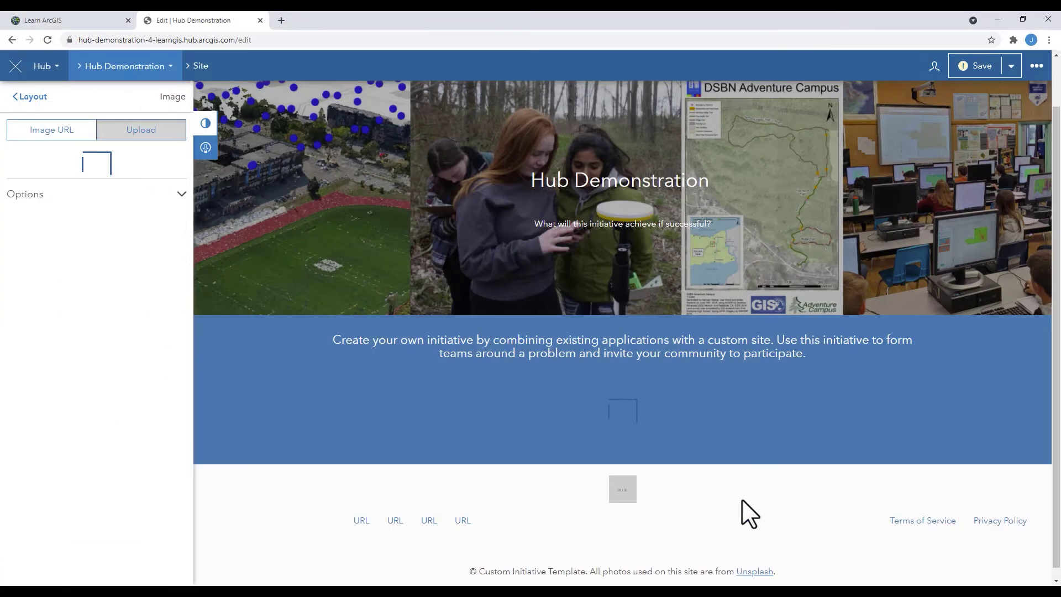
pyautogui.scroll(-4, 575, 426)
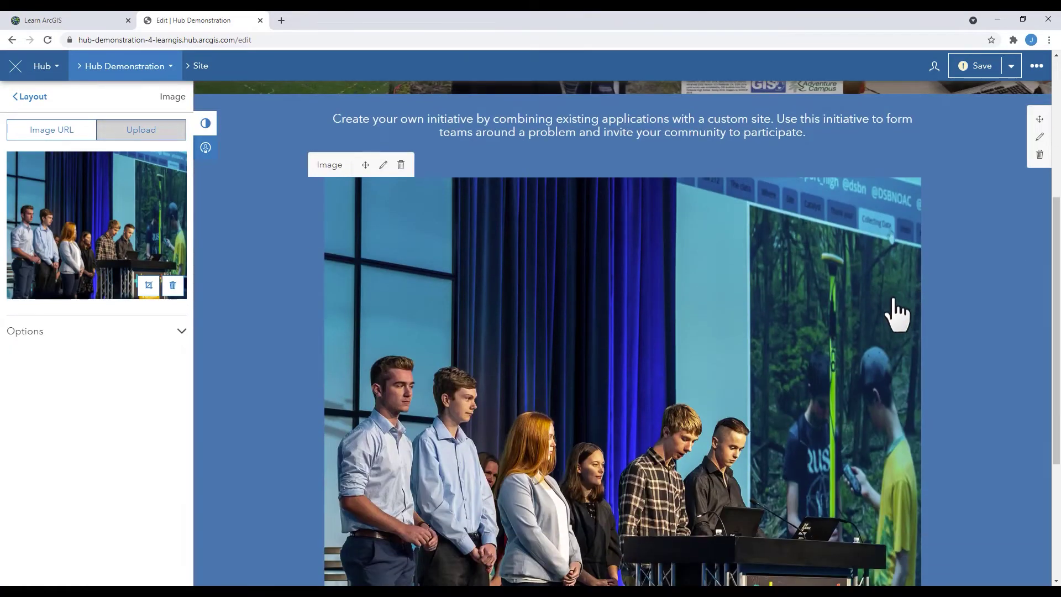
# Step: Save the draft with the new photo and preview the current live site
pyautogui.click(983, 66)
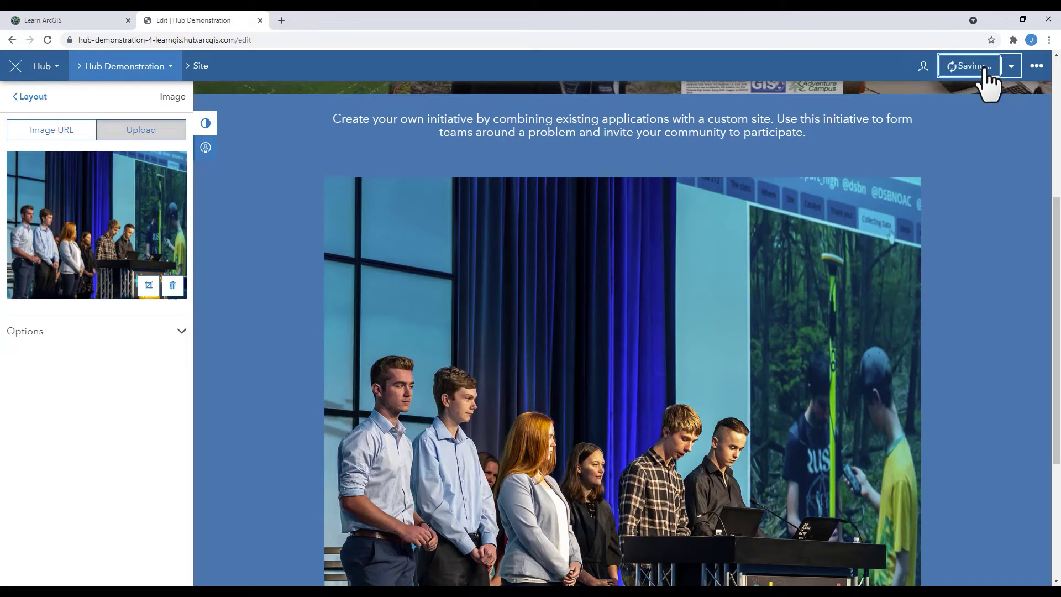
pyautogui.click(1010, 67)
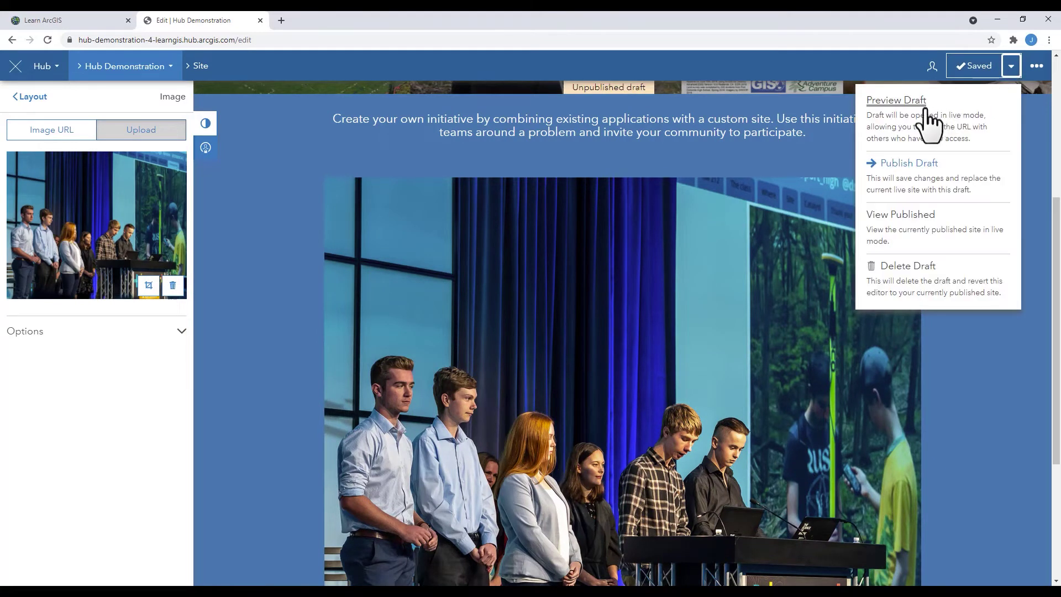
pyautogui.click(913, 213)
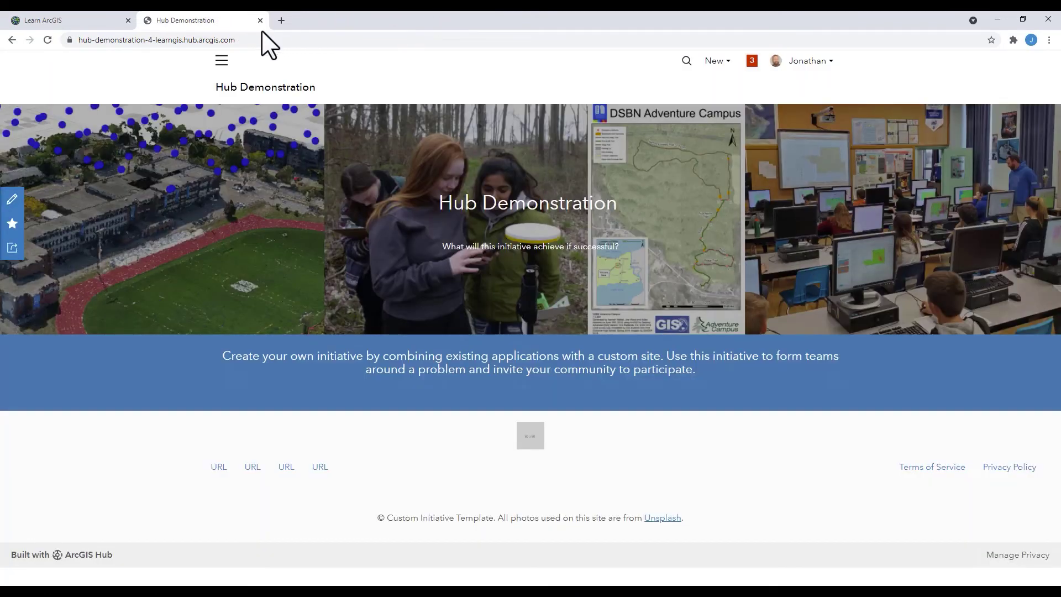
pyautogui.hotkey('alt', 'Left')
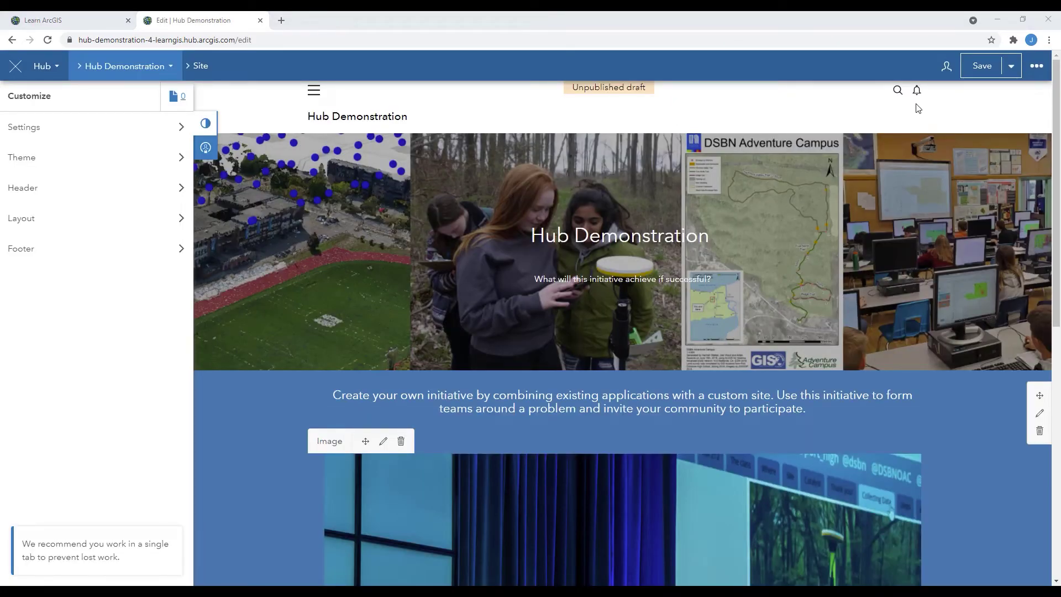
# Step: Publish the draft and confirm the live site shows the students-presenting photo
pyautogui.click(1011, 67)
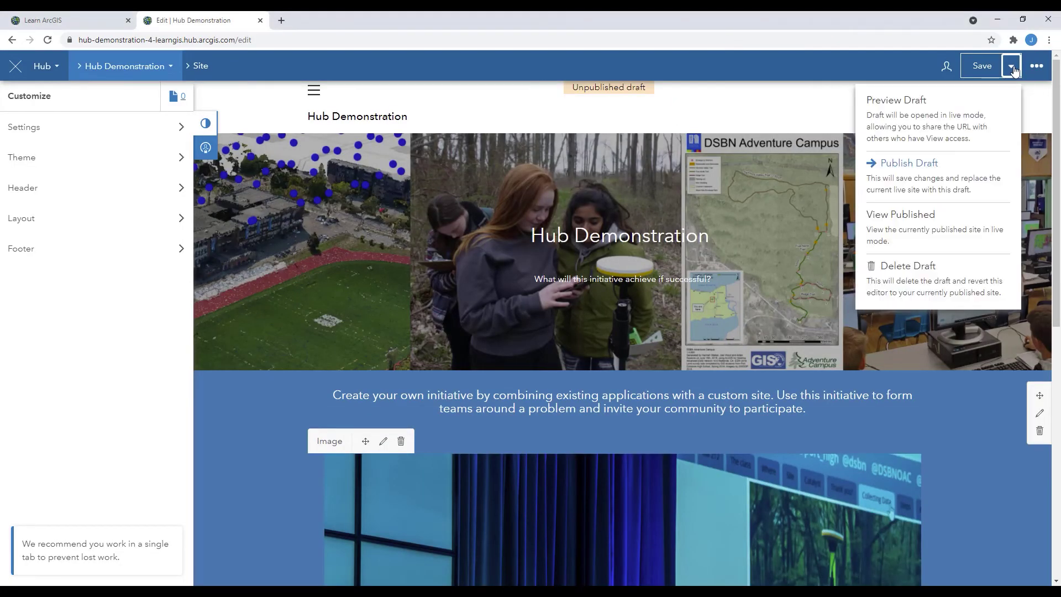
pyautogui.click(905, 177)
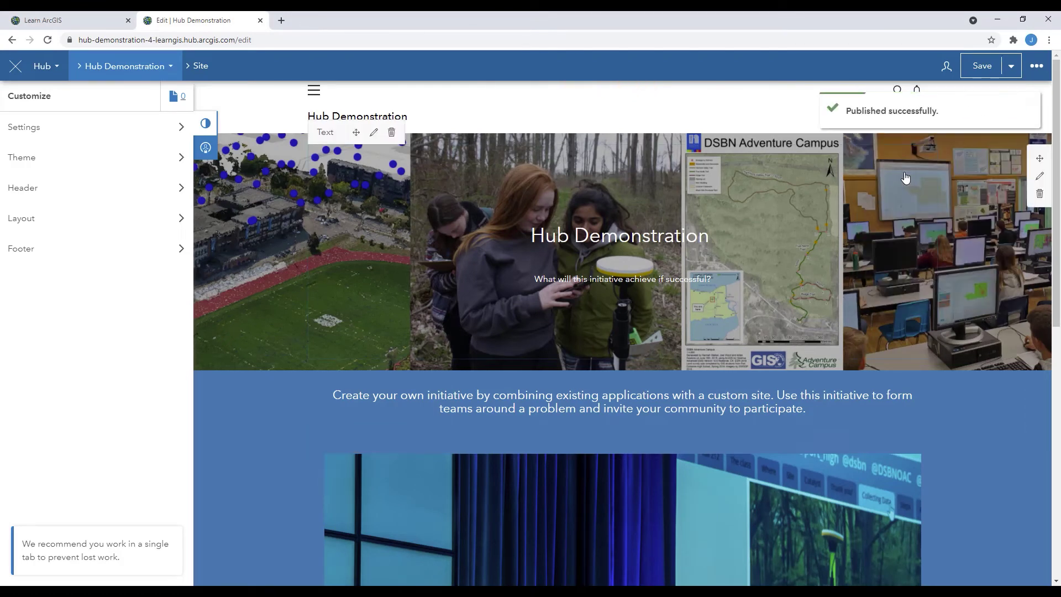
pyautogui.click(1011, 67)
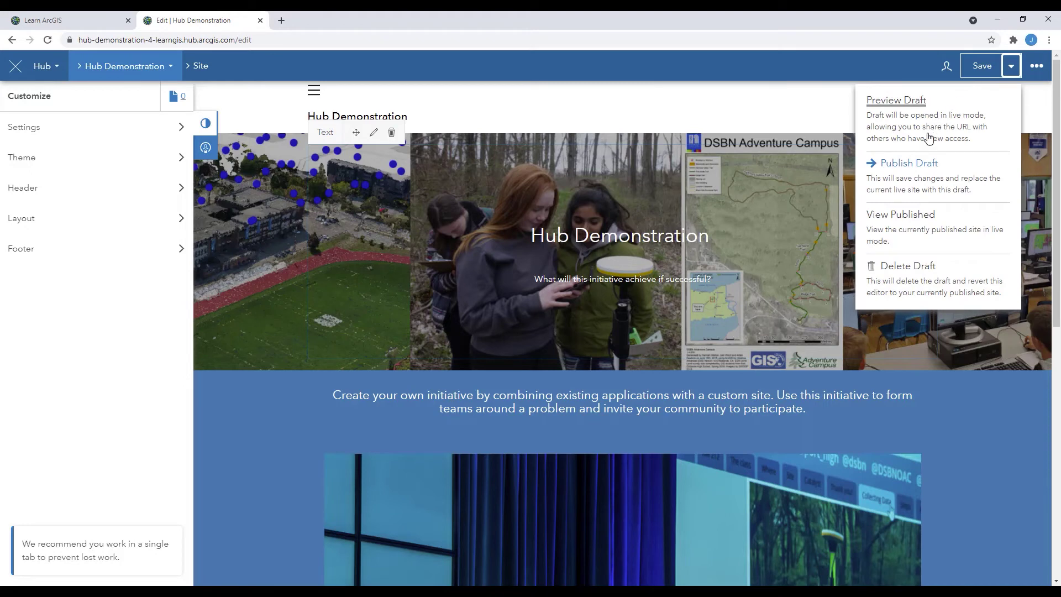
pyautogui.click(901, 214)
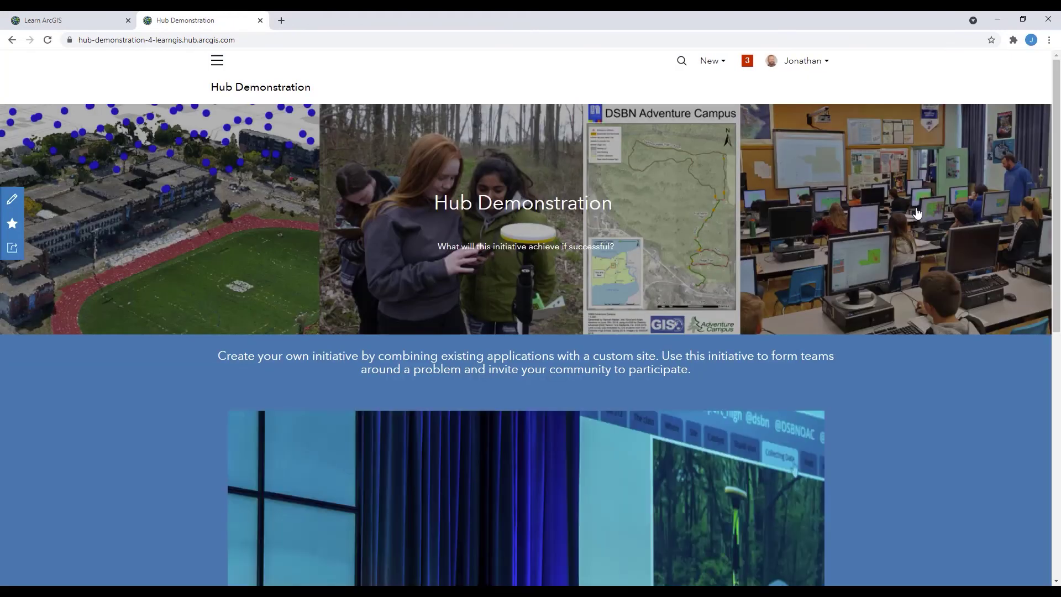
pyautogui.scroll(-5, 701, 209)
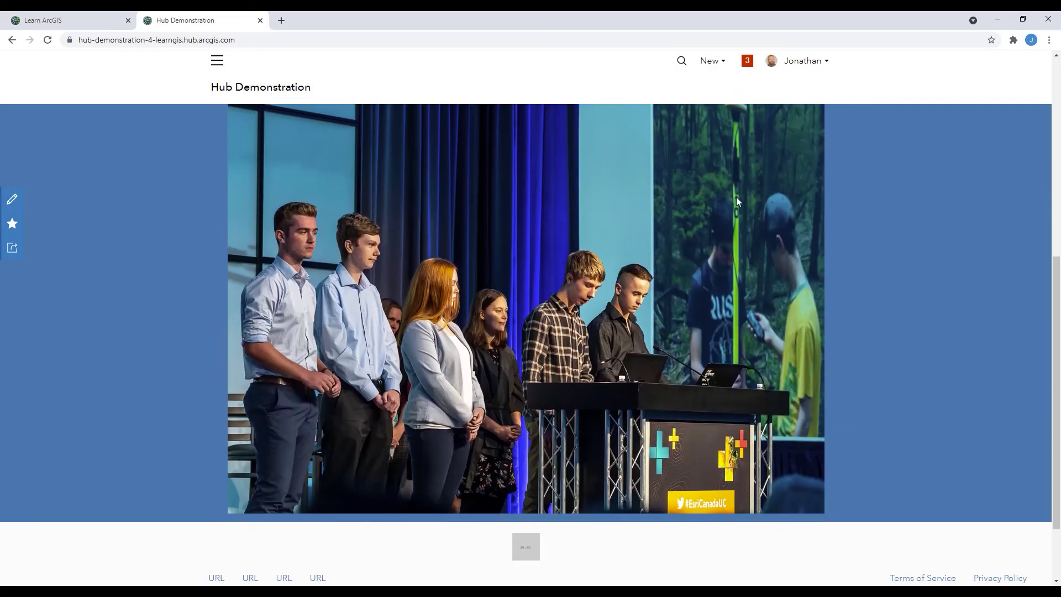